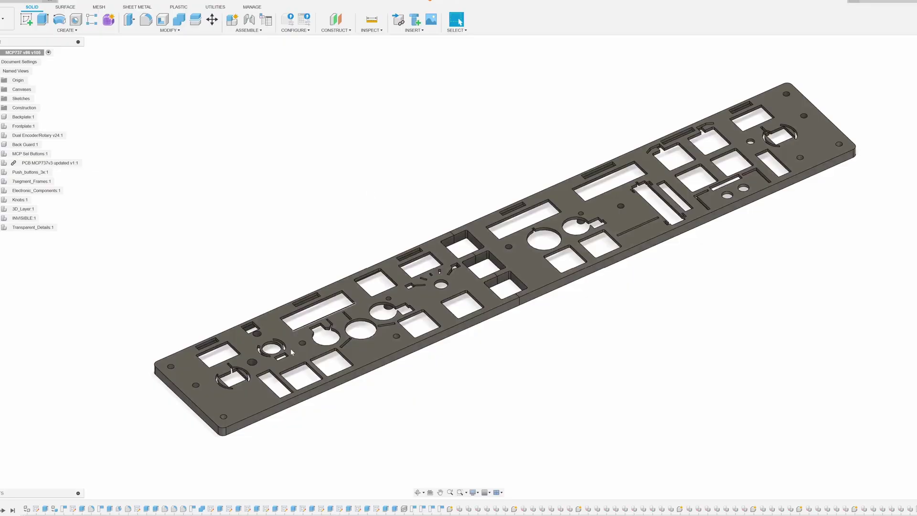
# Pan along the panel to its right end and orbit to inspect the underside bosses
pyautogui.scroll(5, 458, 258)
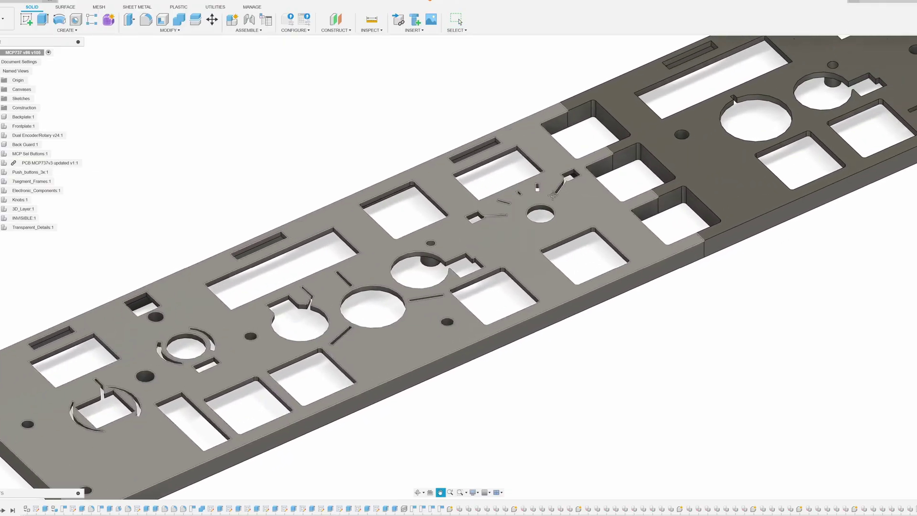
pyautogui.scroll(-5, 553, 194)
pyautogui.moveTo(553, 193); pyautogui.dragTo(420, 284, button='middle')
pyautogui.scroll(5, 533, 190)
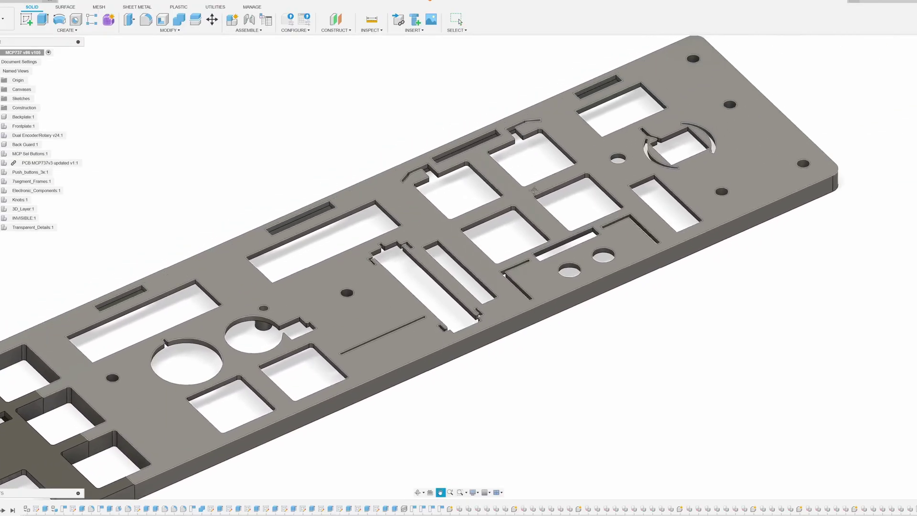
pyautogui.moveTo(534, 190); pyautogui.dragTo(407, 228, button='middle')
pyautogui.scroll(-3, 699, 407)
pyautogui.keyDown('shift'); pyautogui.moveTo(680, 386); pyautogui.dragTo(621, 340, button='middle'); pyautogui.keyUp('shift')
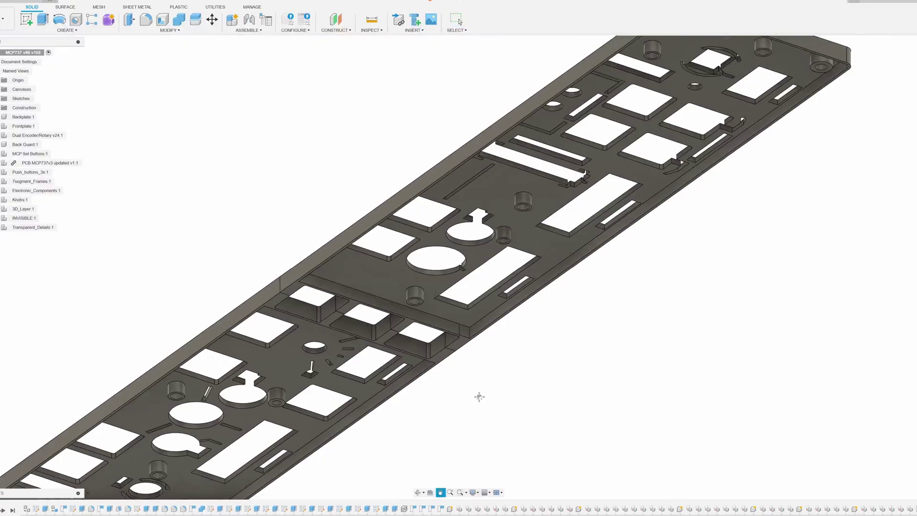
pyautogui.moveTo(479, 395); pyautogui.dragTo(597, 266, button='middle')
pyautogui.keyDown('shift'); pyautogui.moveTo(550, 346); pyautogui.dragTo(557, 324, button='middle'); pyautogui.keyUp('shift')
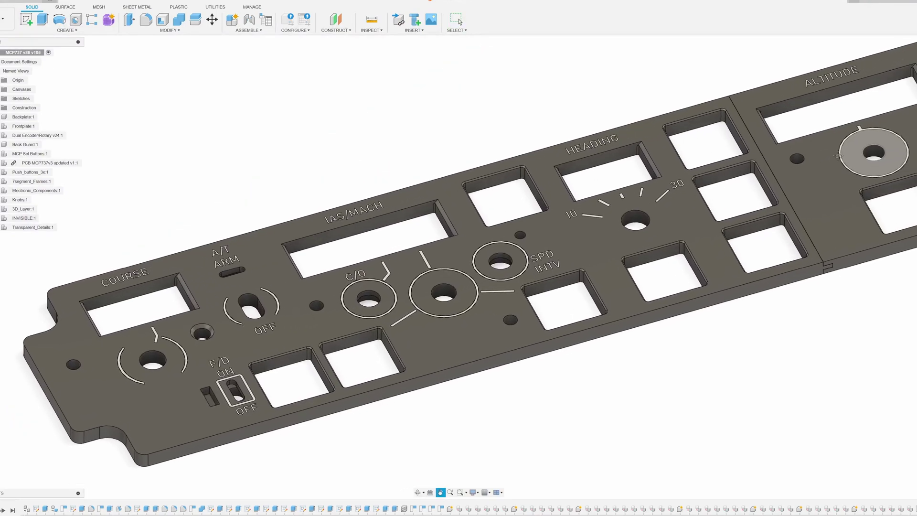
# Orbit from ALTITUDE and VERT SPEED over the engraved front face to the IAS/MACH section
pyautogui.moveTo(838, 155); pyautogui.dragTo(119, 327, button='middle')
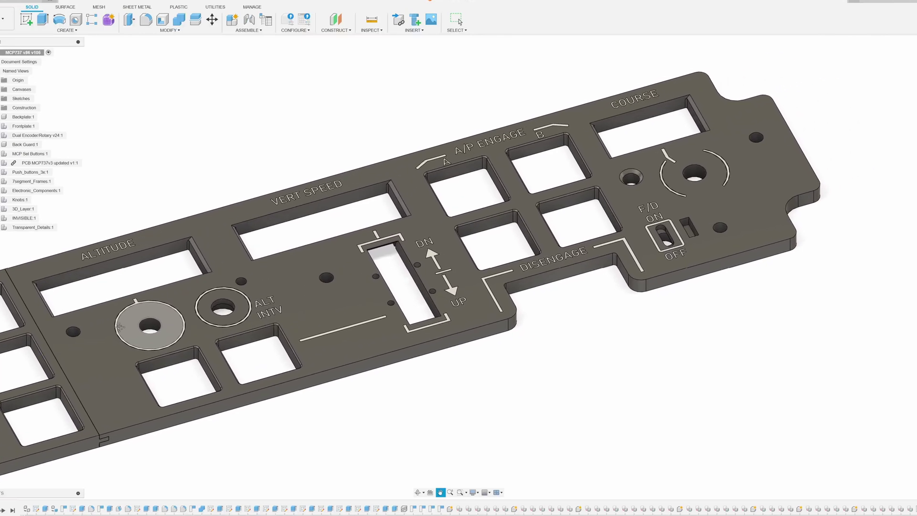
pyautogui.keyDown('shift'); pyautogui.moveTo(676, 387); pyautogui.dragTo(458, 268, button='middle'); pyautogui.keyUp('shift')
pyautogui.scroll(3, 459, 267)
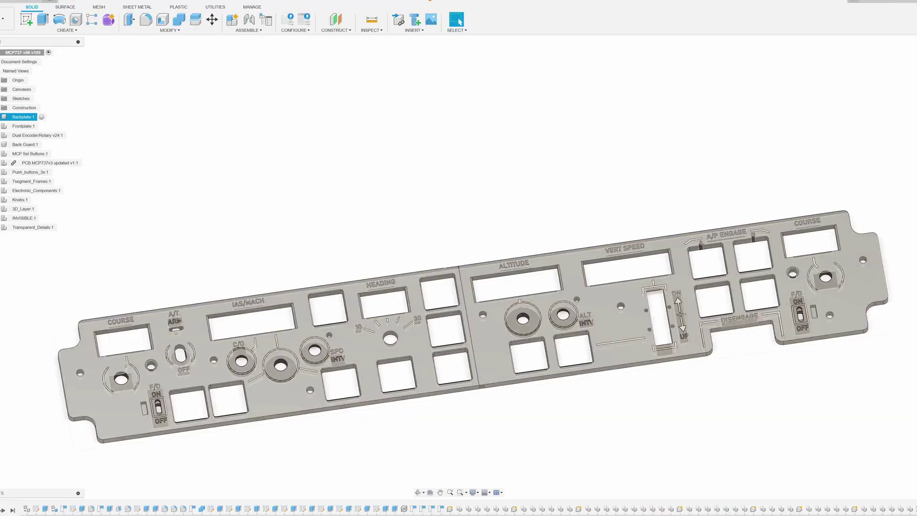
pyautogui.keyDown('shift'); pyautogui.moveTo(497, 205); pyautogui.dragTo(506, 199, button='middle'); pyautogui.keyUp('shift')
pyautogui.keyDown('shift'); pyautogui.moveTo(612, 394); pyautogui.dragTo(621, 284, button='middle'); pyautogui.keyUp('shift')
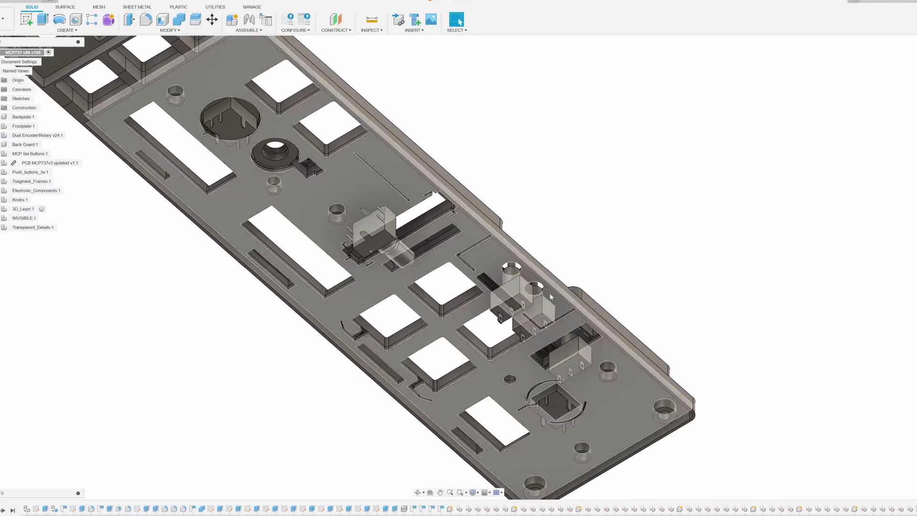
pyautogui.scroll(5, 549, 293)
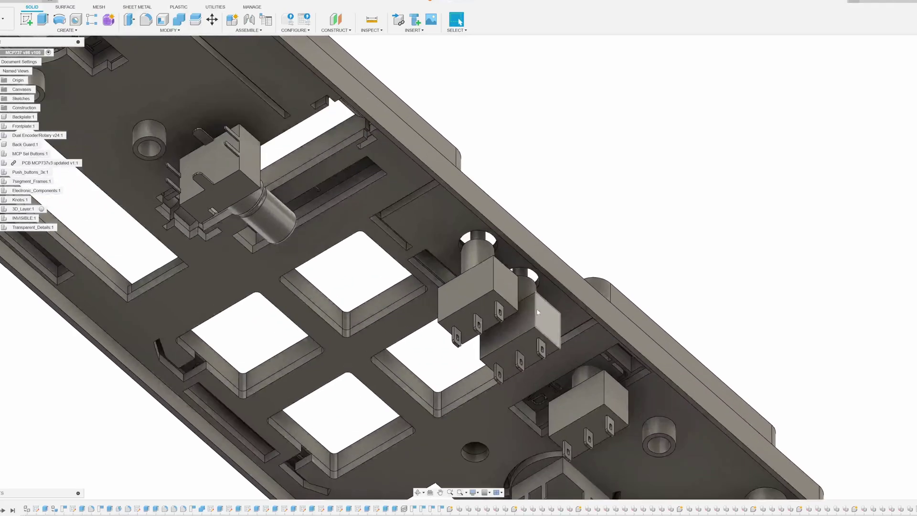
pyautogui.keyDown('shift'); pyautogui.moveTo(523, 316); pyautogui.dragTo(382, 277, button='middle'); pyautogui.keyUp('shift')
pyautogui.scroll(-5, 383, 277)
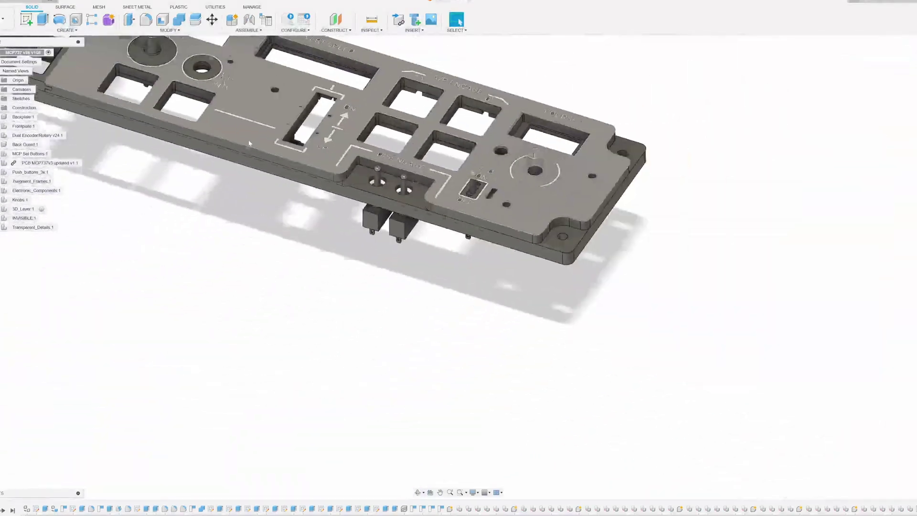
pyautogui.scroll(3, 335, 248)
pyautogui.moveTo(335, 248); pyautogui.dragTo(496, 301, button='middle')
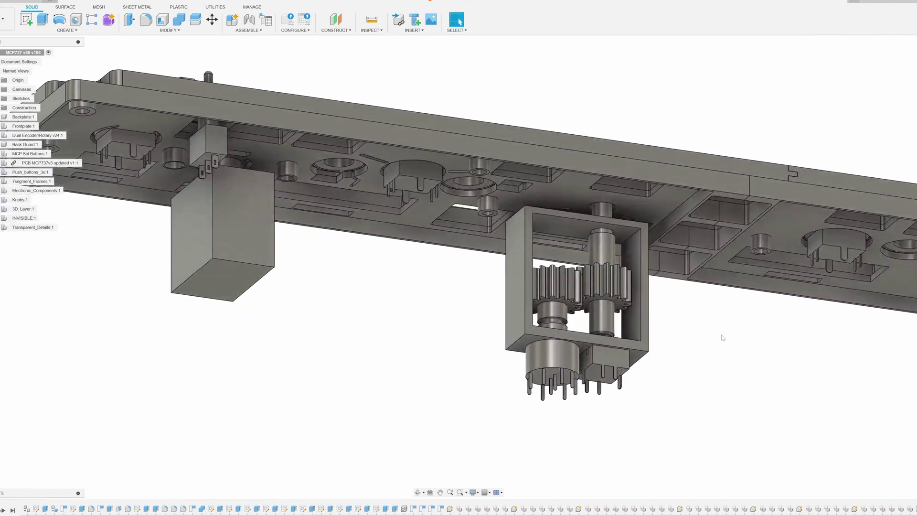
# Orbit past the gearbox to DISENGAGE, F/D, HEADING, and the PCB from below
pyautogui.scroll(5, 724, 337)
pyautogui.keyDown('shift'); pyautogui.moveTo(749, 333); pyautogui.dragTo(718, 329, button='middle'); pyautogui.keyUp('shift')
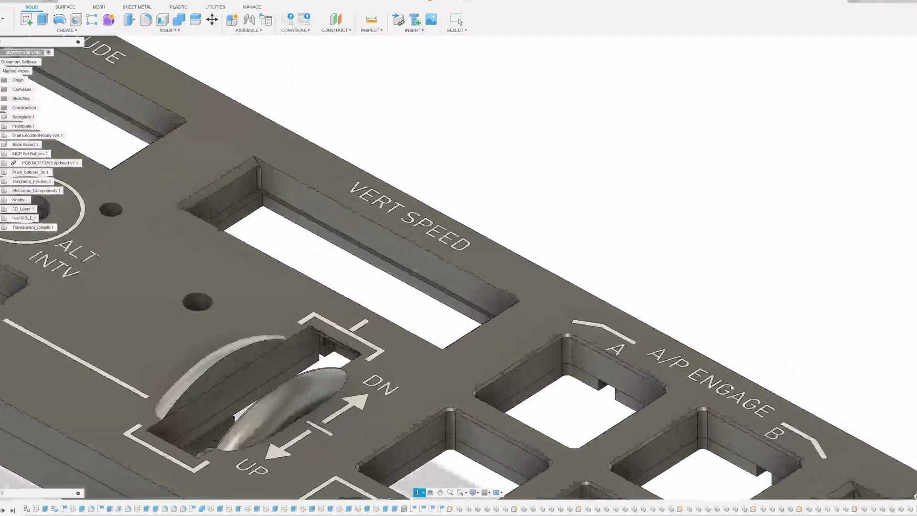
pyautogui.moveTo(104, 480); pyautogui.dragTo(161, 271, button='middle')
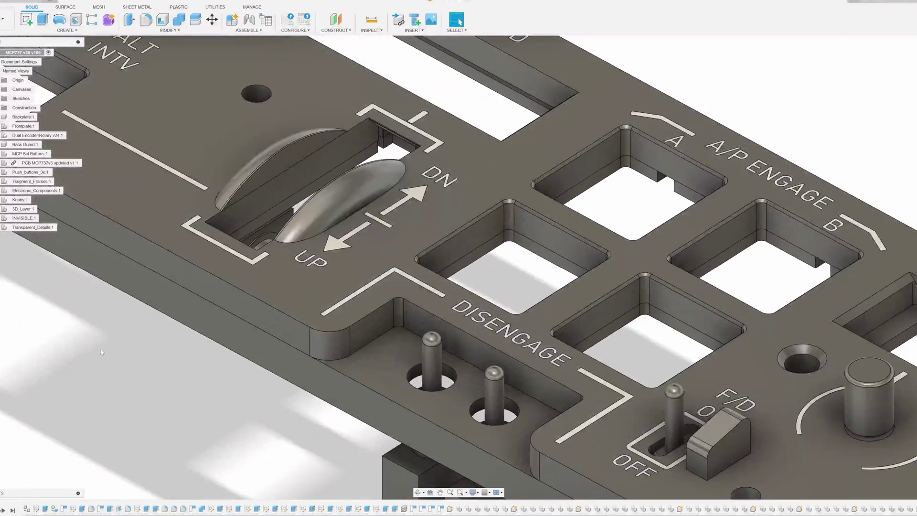
pyautogui.scroll(-5, 100, 352)
pyautogui.moveTo(101, 352); pyautogui.dragTo(468, 505, button='middle')
pyautogui.scroll(3, 469, 505)
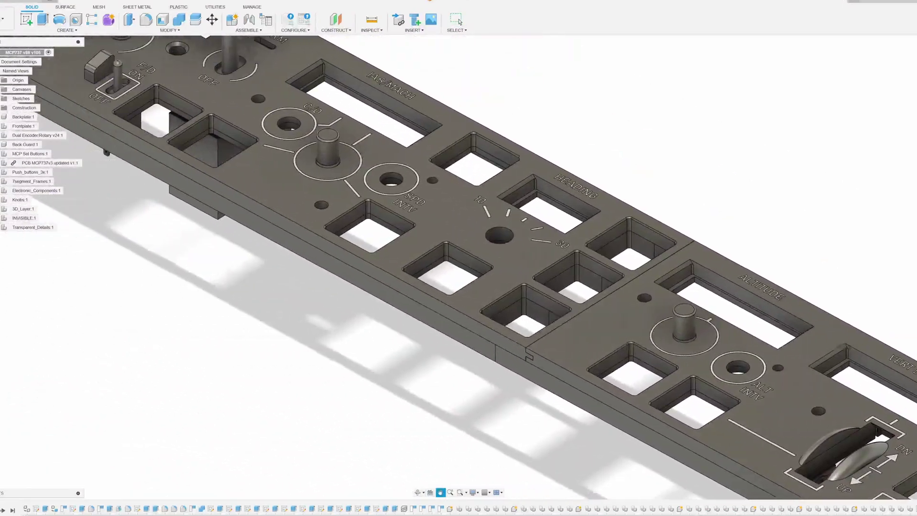
pyautogui.scroll(-3, 459, 258)
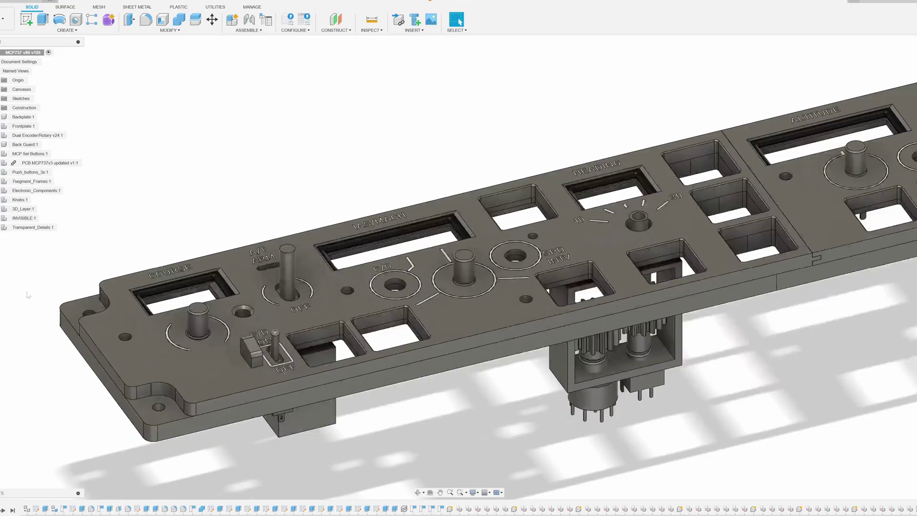
pyautogui.scroll(10, 324, 163)
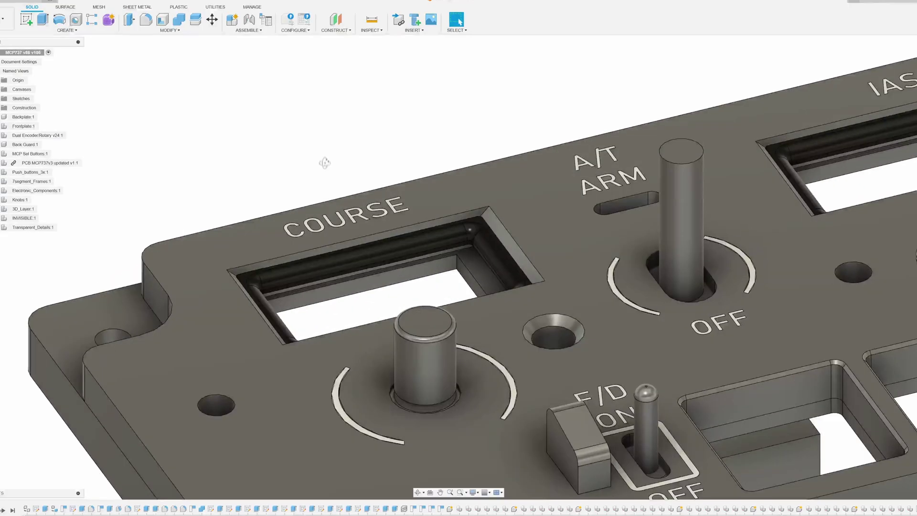
pyautogui.keyDown('shift'); pyautogui.moveTo(324, 162); pyautogui.dragTo(58, 363, button='middle'); pyautogui.keyUp('shift')
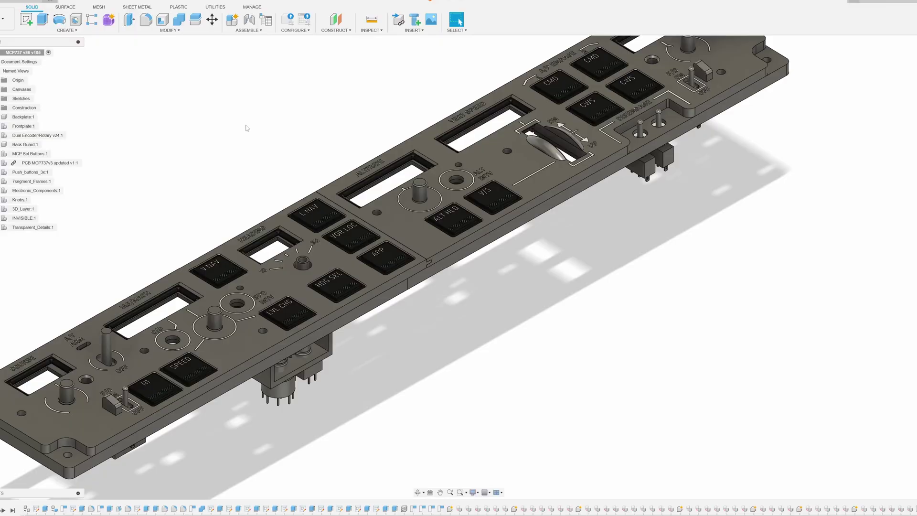
pyautogui.keyDown('shift'); pyautogui.moveTo(398, 386); pyautogui.dragTo(240, 158, button='middle'); pyautogui.keyUp('shift')
pyautogui.scroll(10, 317, 143)
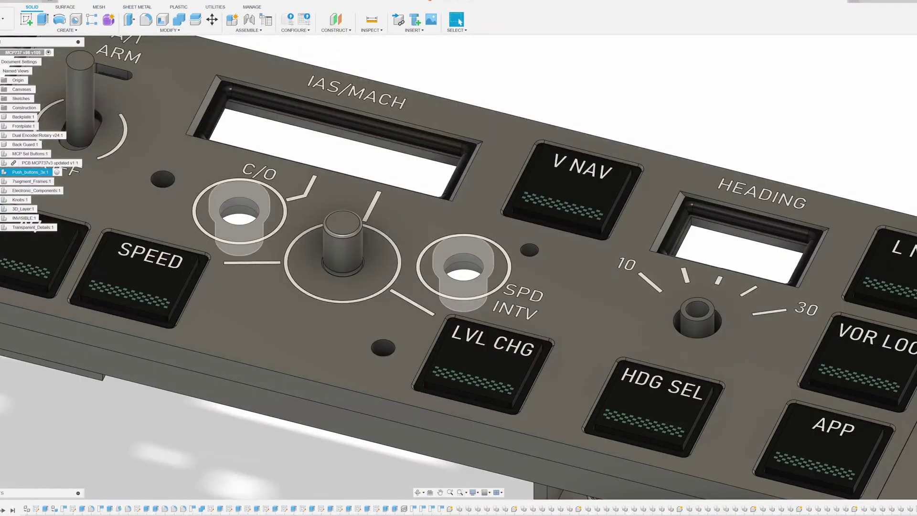
# Make Push_buttons_3x1 visible so the buttons show as solid caps, viewed from the front
pyautogui.click(57, 172)
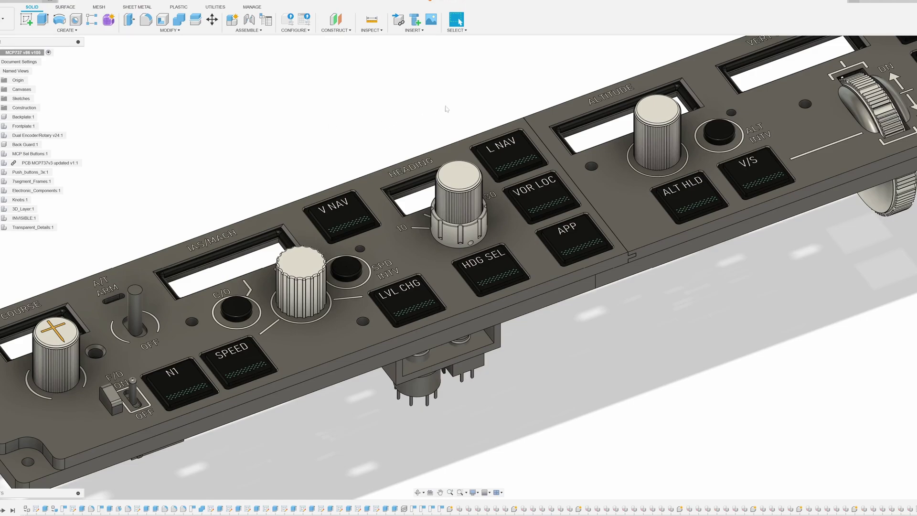
pyautogui.moveTo(446, 109); pyautogui.dragTo(48, 250, button='middle')
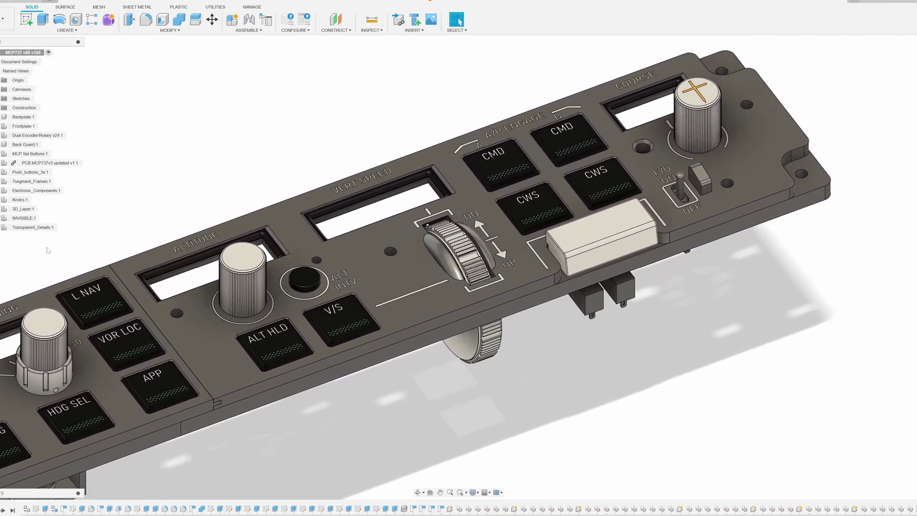
pyautogui.keyDown('shift'); pyautogui.moveTo(470, 364); pyautogui.dragTo(539, 397, button='middle'); pyautogui.keyUp('shift')
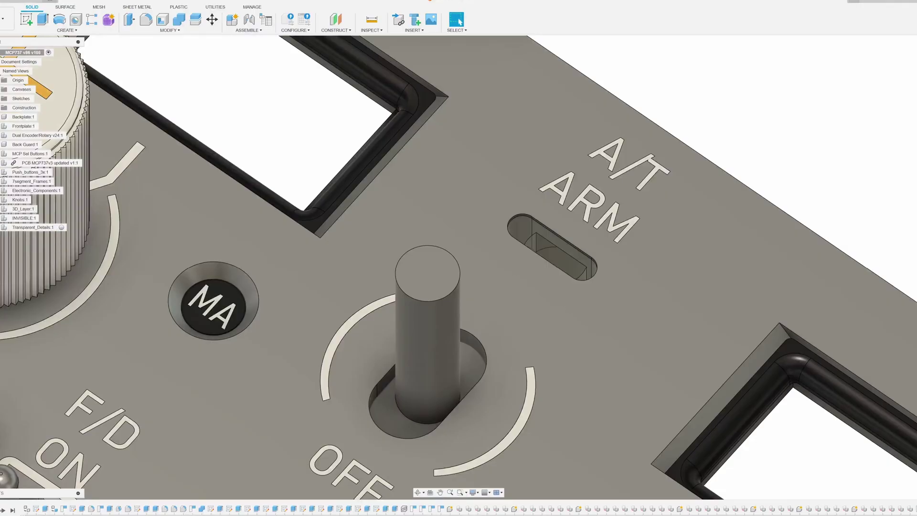
pyautogui.scroll(5, 278, 277)
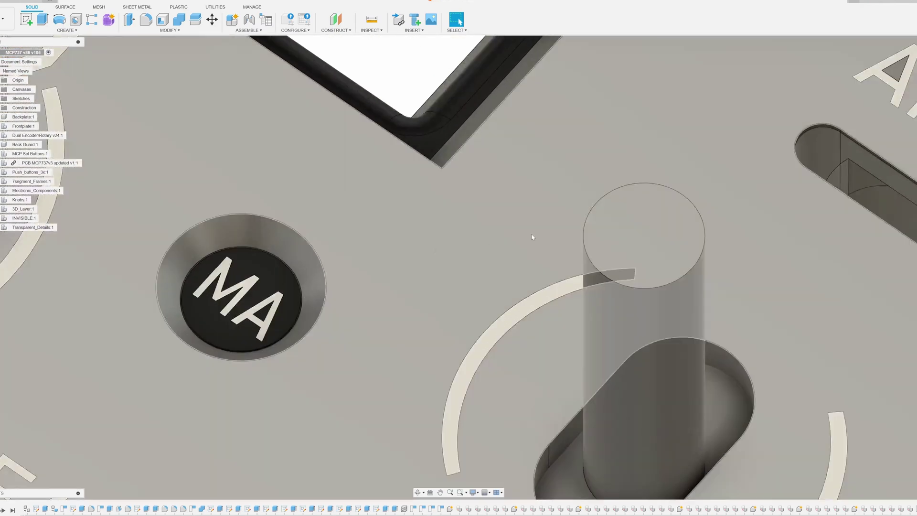
# Select the face inside the A/T ARM slot, then orbit to a side view of the knobs
pyautogui.moveTo(532, 237); pyautogui.dragTo(201, 294, button='middle')
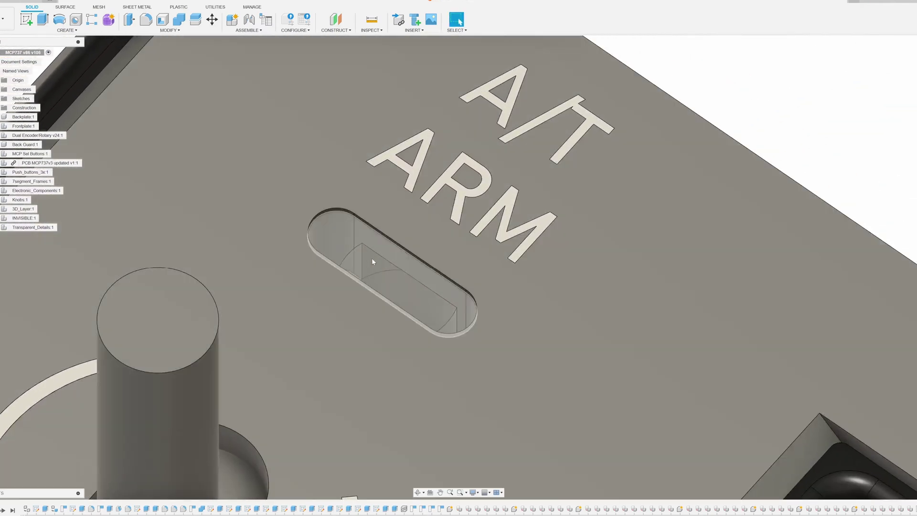
pyautogui.click(373, 261)
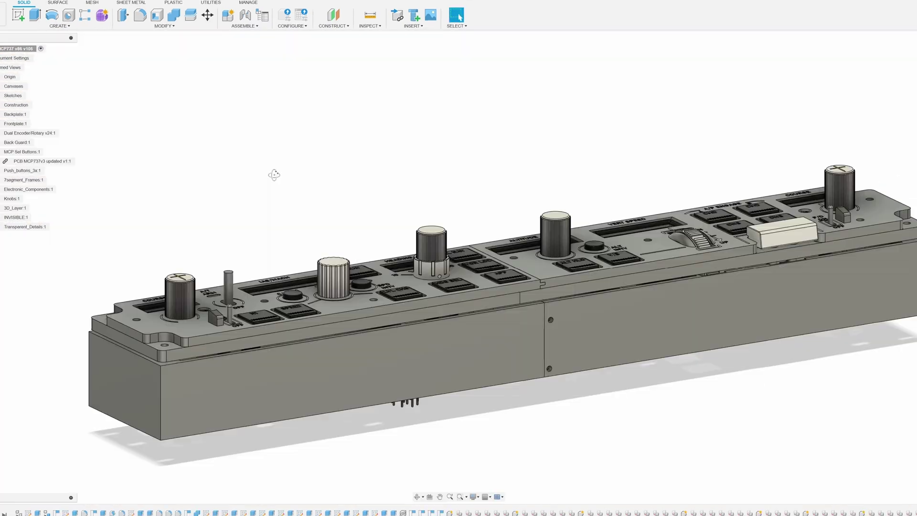
pyautogui.keyDown('shift'); pyautogui.moveTo(287, 181); pyautogui.dragTo(382, 201, button='middle'); pyautogui.keyUp('shift')
pyautogui.moveTo(492, 291); pyautogui.dragTo(457, 275, button='middle')
pyautogui.keyDown('shift'); pyautogui.moveTo(592, 163); pyautogui.dragTo(369, 219, button='middle'); pyautogui.keyUp('shift')
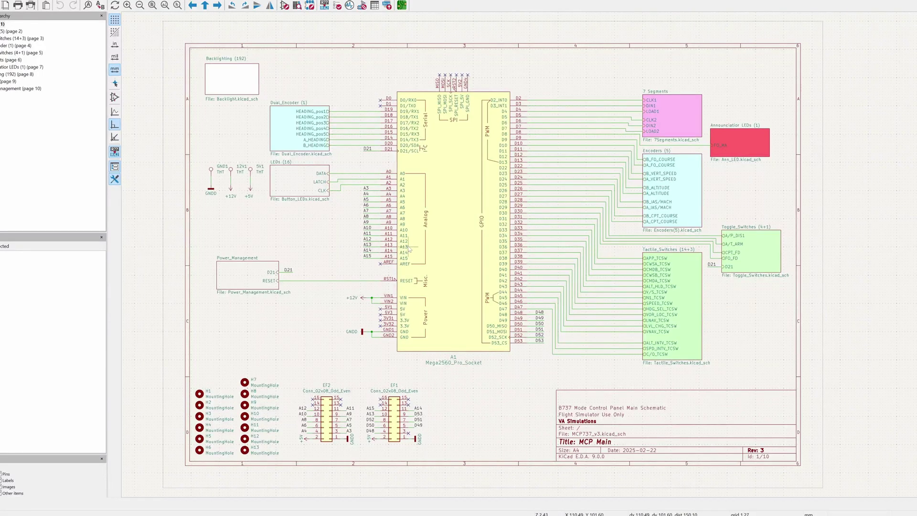
# Open the 7 Segments sub-sheet and zoom in on page 7's R7 (124R) and LED D2
pyautogui.doubleClick(684, 113)
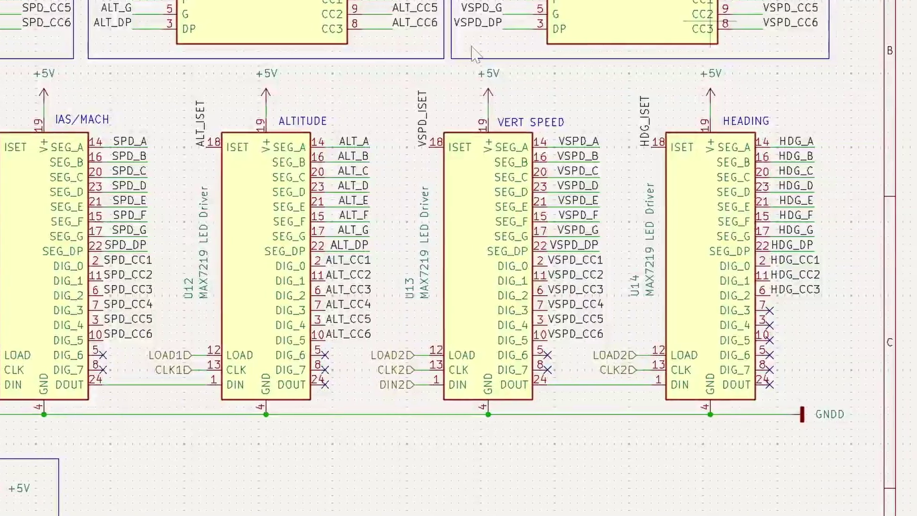
pyautogui.scroll(3, 337, 395)
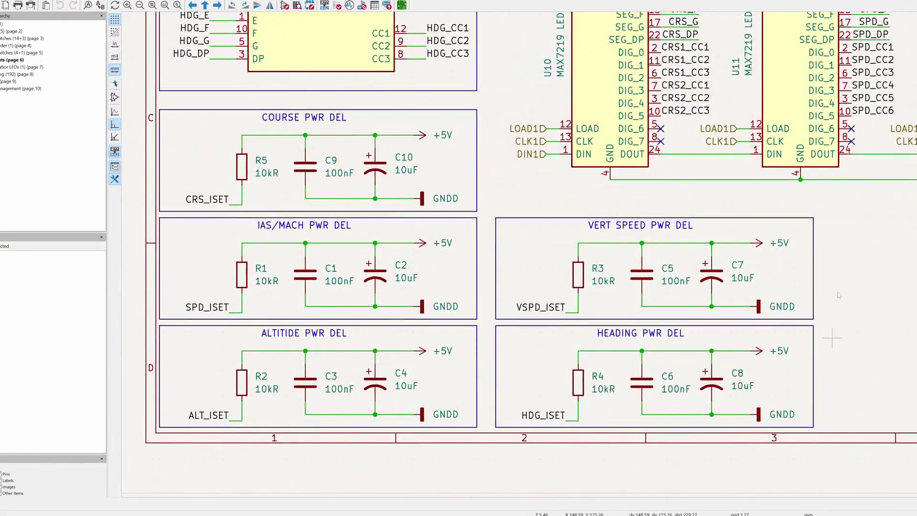
pyautogui.press('Home')
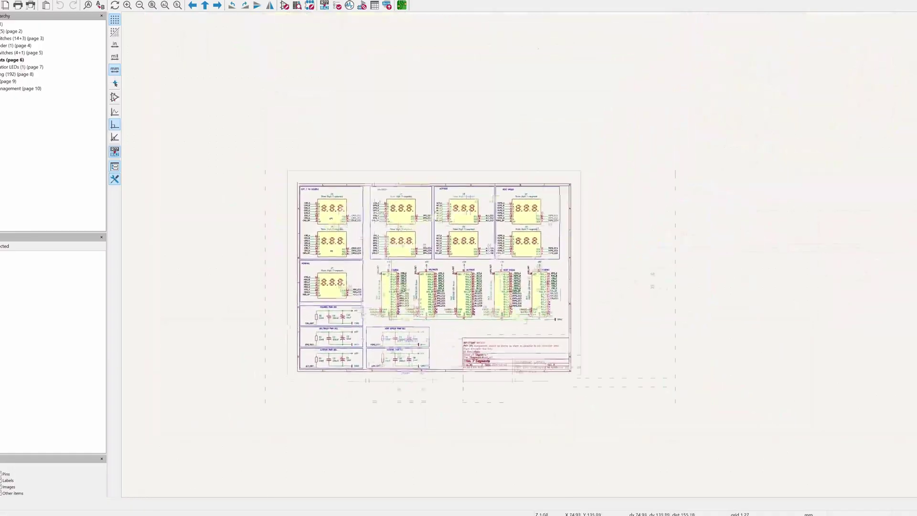
pyautogui.scroll(3, 368, 315)
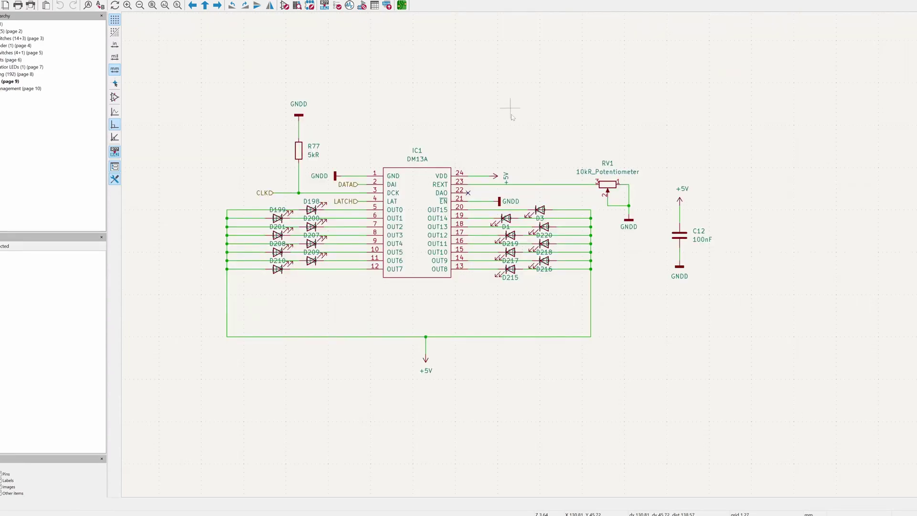
pyautogui.scroll(-2, 511, 117)
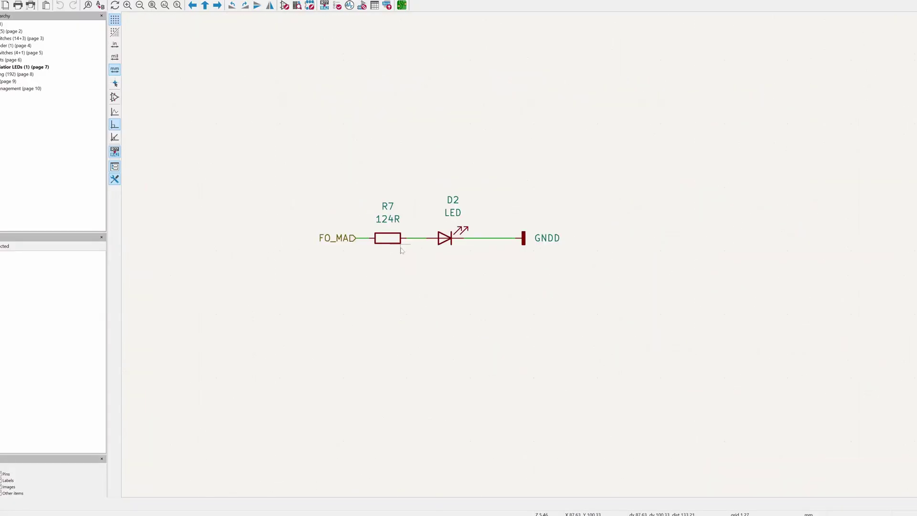
pyautogui.hscroll(1, 470, 252)
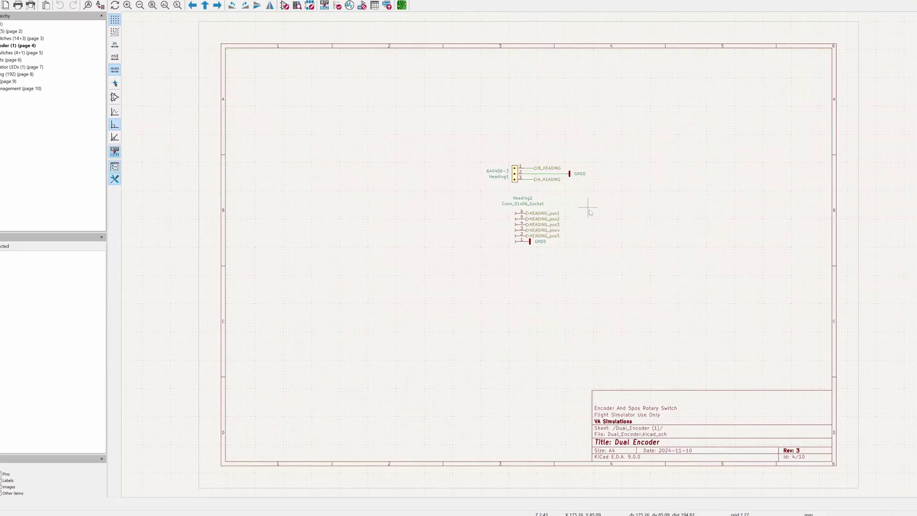
# Zoom from the encoder connectors onto switches S15, S16 and S17 in Mode Buttons
pyautogui.scroll(5, 588, 200)
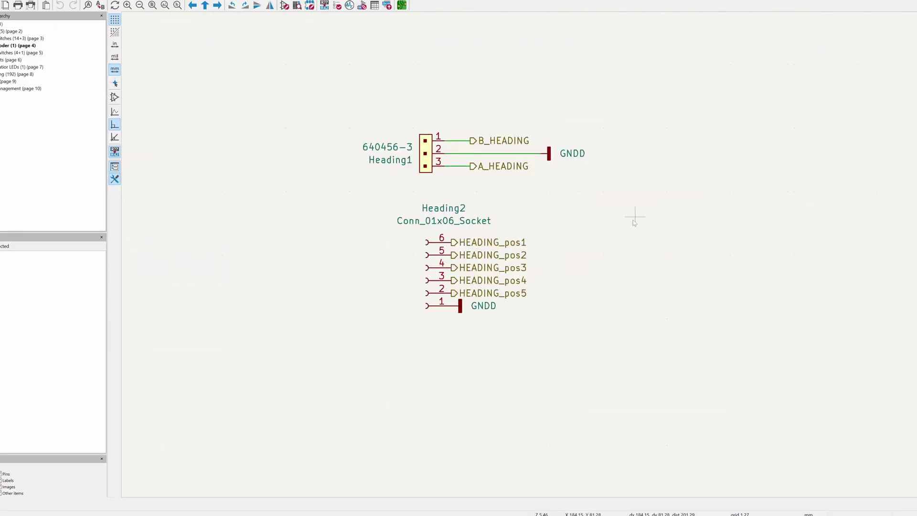
pyautogui.scroll(-2, 622, 220)
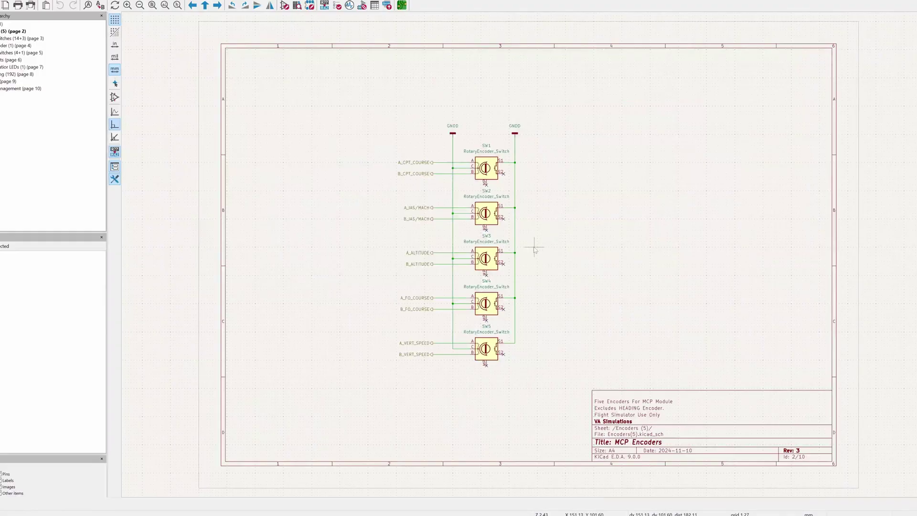
pyautogui.scroll(2, 557, 244)
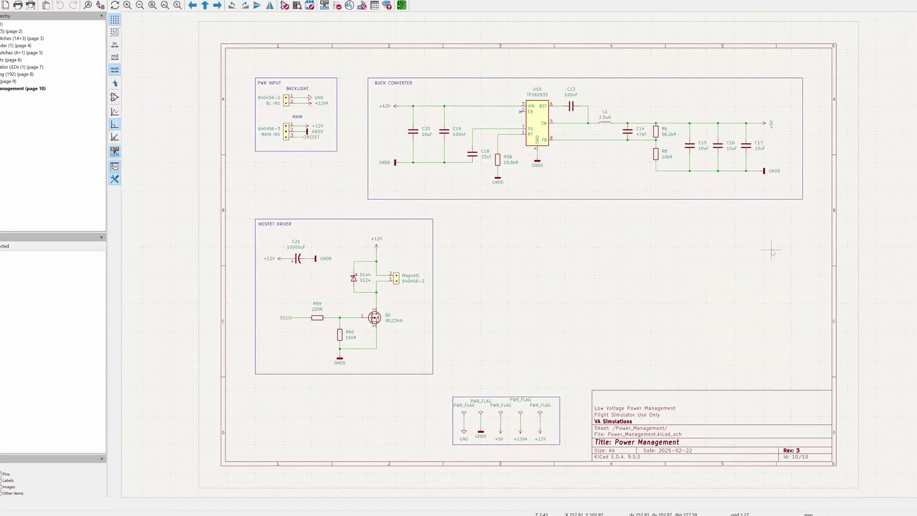
# Zoom into page 10 Power Management with its TPS62933 buck converter
pyautogui.scroll(2, 681, 66)
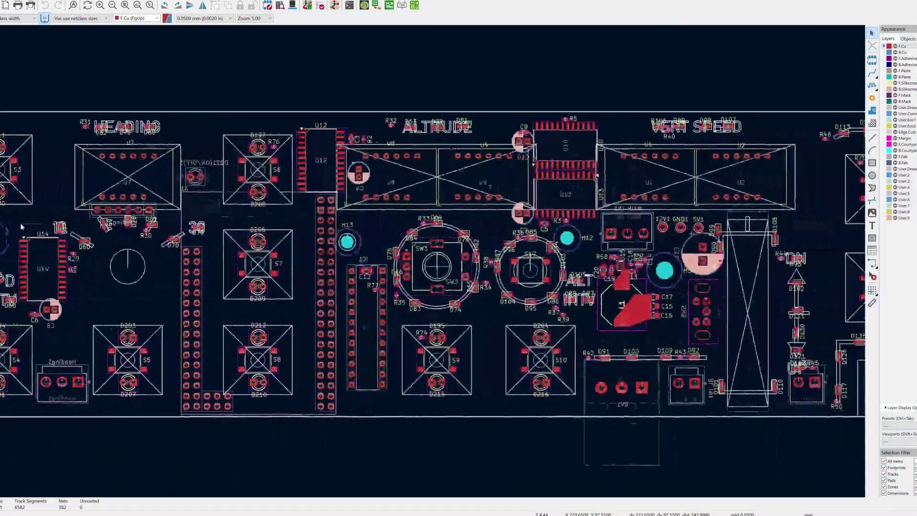
# Pan across the fully routed MCP737 board and make B.Cu the active layer
pyautogui.moveTo(869, 231); pyautogui.dragTo(565, 232, button='middle')
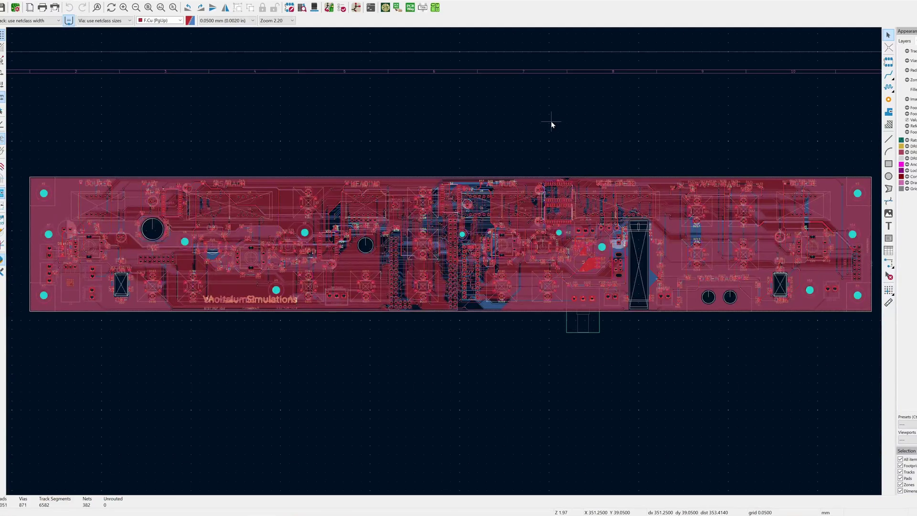
pyautogui.press('pagedown')
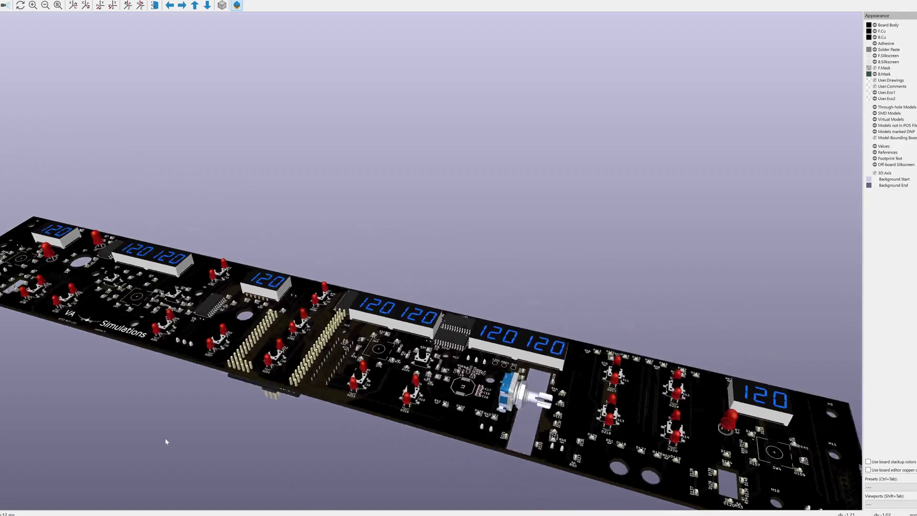
# Flip the board to its underside, zoom on the microcontroller module, and orbit the assembly
pyautogui.moveTo(166, 441); pyautogui.dragTo(412, 167)
pyautogui.scroll(3, 426, 308)
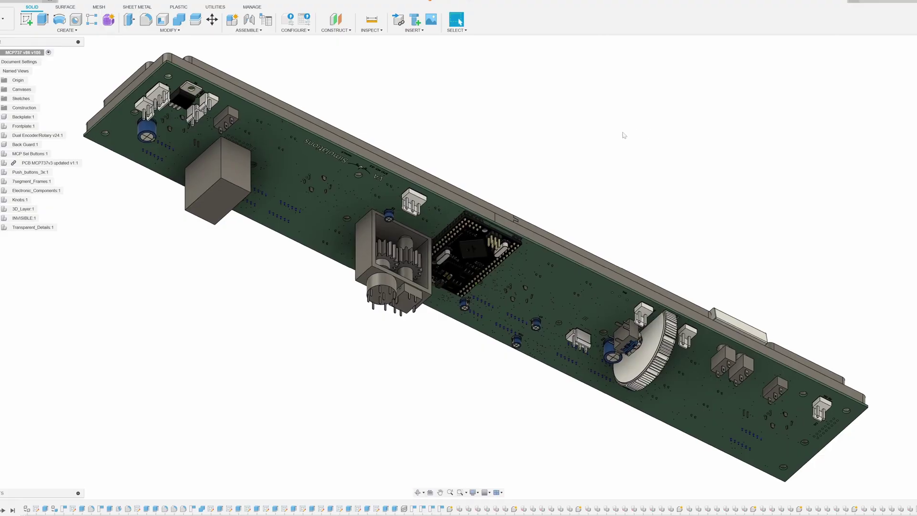
pyautogui.keyDown('shift'); pyautogui.moveTo(621, 141); pyautogui.dragTo(621, 189, button='middle'); pyautogui.keyUp('shift')
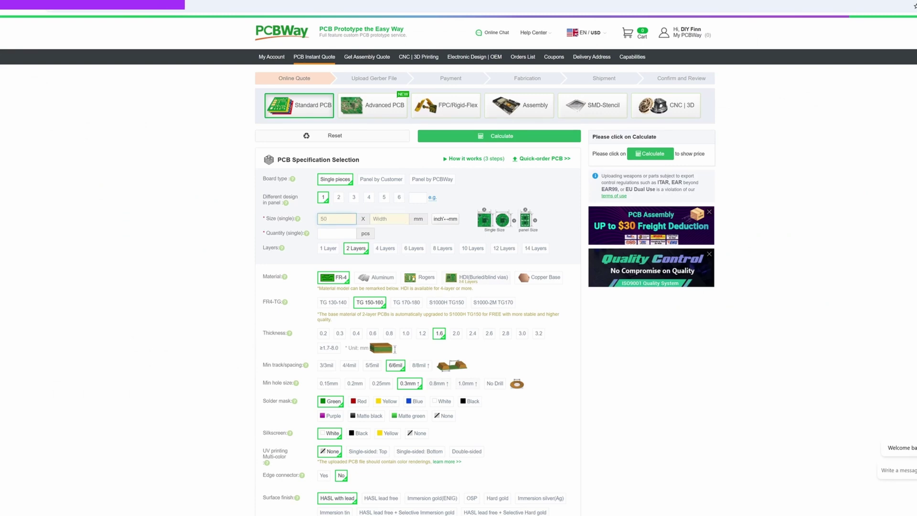
# Quote 5 boards with HASL lead-free finish ($55.75) and save the quote to the cart
pyautogui.click(337, 234)
pyautogui.click(329, 248)
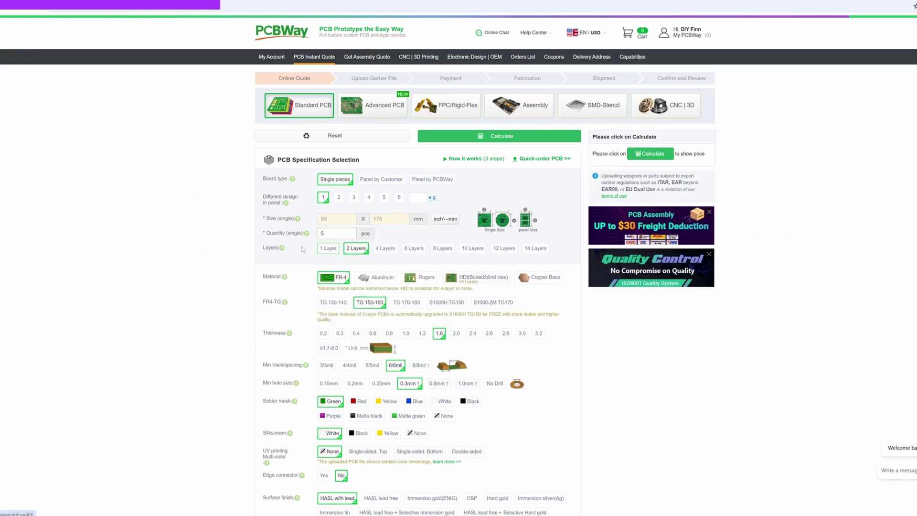
pyautogui.scroll(-4, 330, 248)
pyautogui.click(380, 298)
pyautogui.scroll(-4, 430, 335)
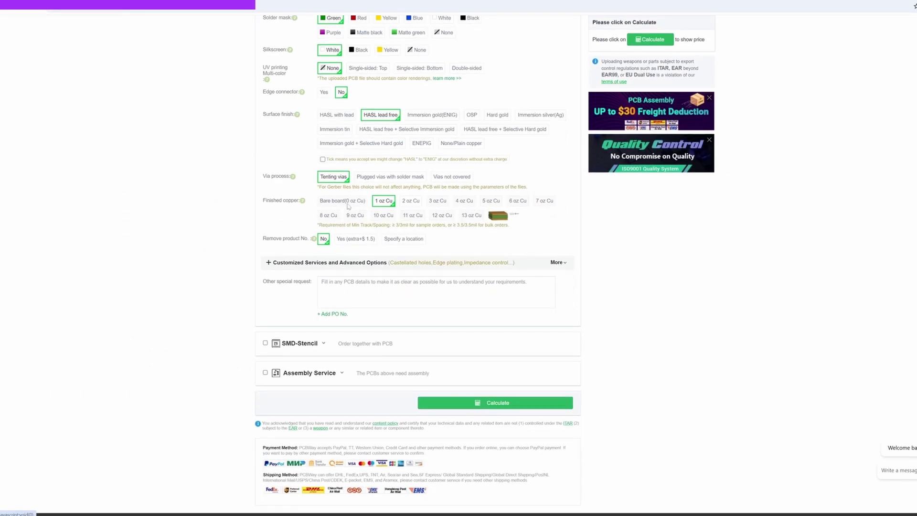
pyautogui.click(497, 402)
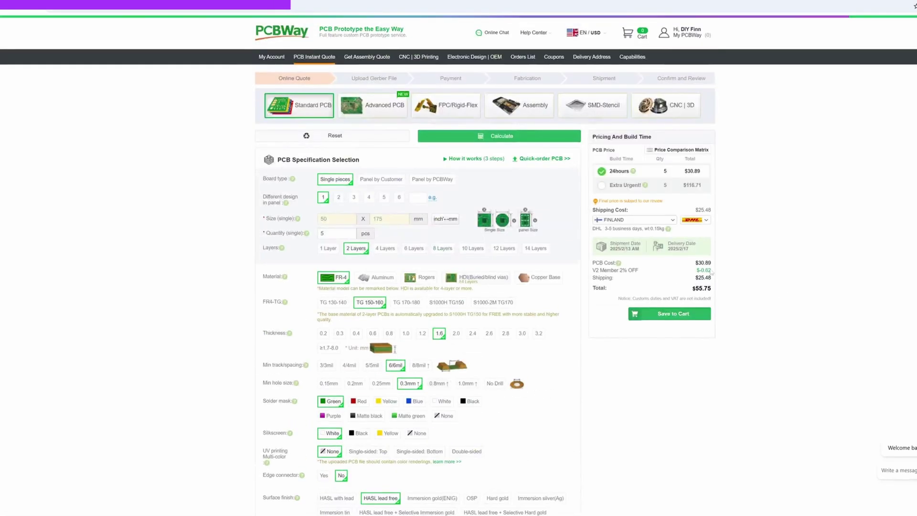
pyautogui.click(690, 317)
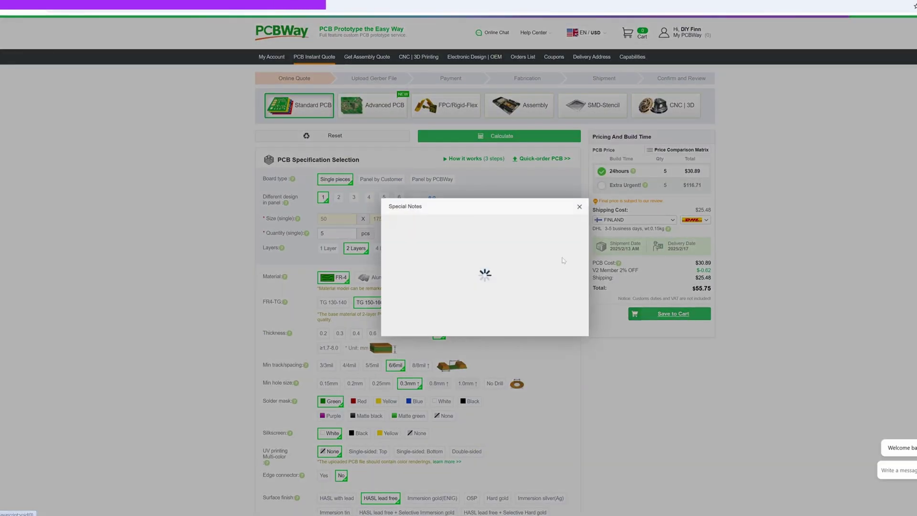
# Dismiss the file-check and Gerber upload prompts, then view the shipped order's production progress
pyautogui.click(563, 318)
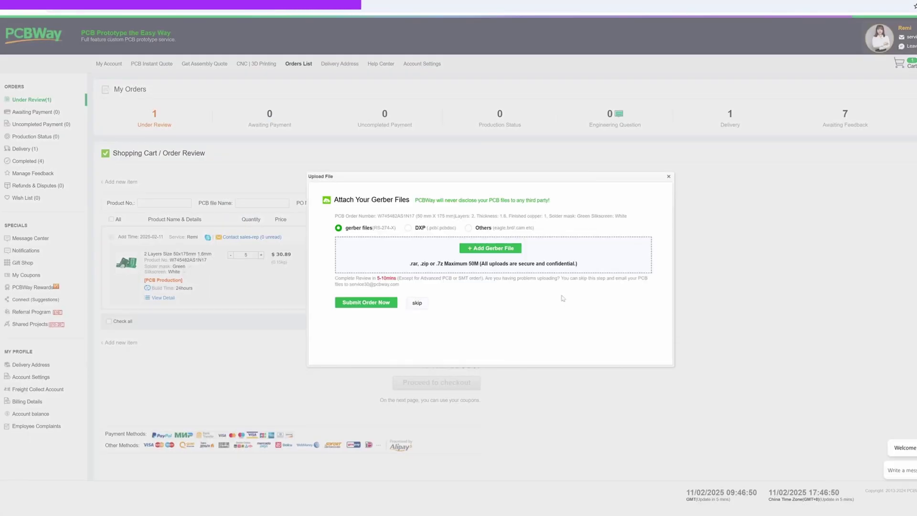
pyautogui.click(668, 177)
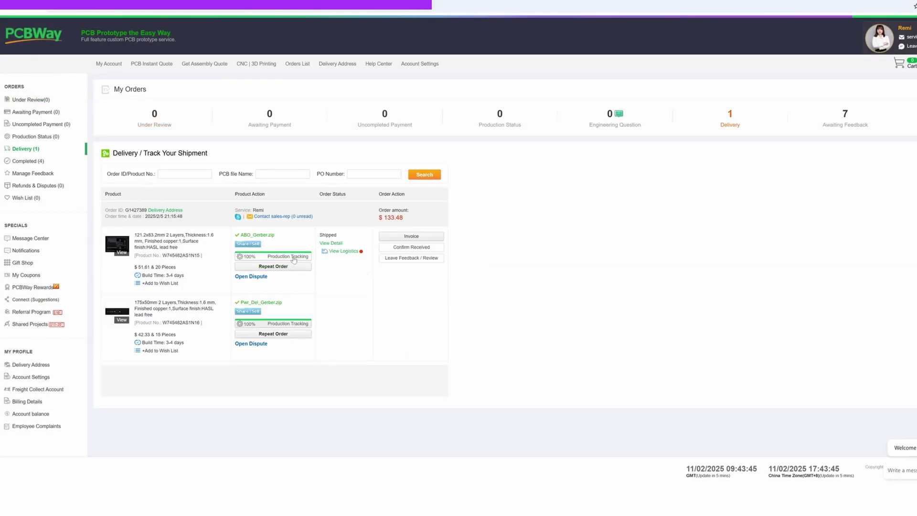
pyautogui.click(294, 259)
pyautogui.moveTo(606, 188); pyautogui.dragTo(604, 241)
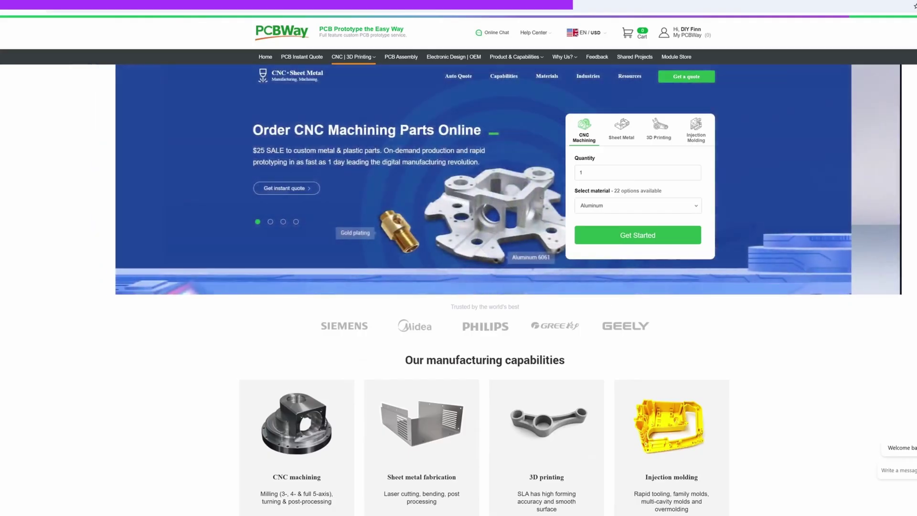
# Scroll down through the CNC | 3D Printing page
pyautogui.scroll(-2, 459, 265)
pyautogui.scroll(-4, 459, 258)
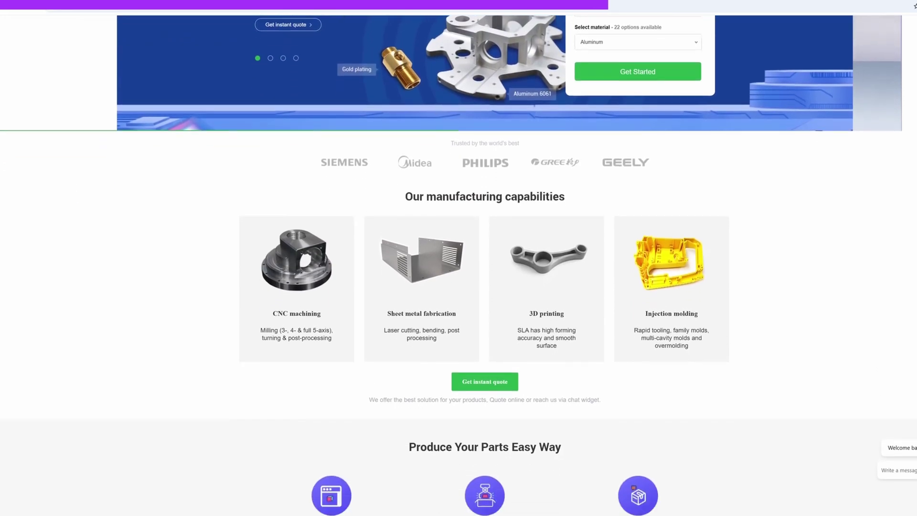
pyautogui.scroll(-6, 458, 258)
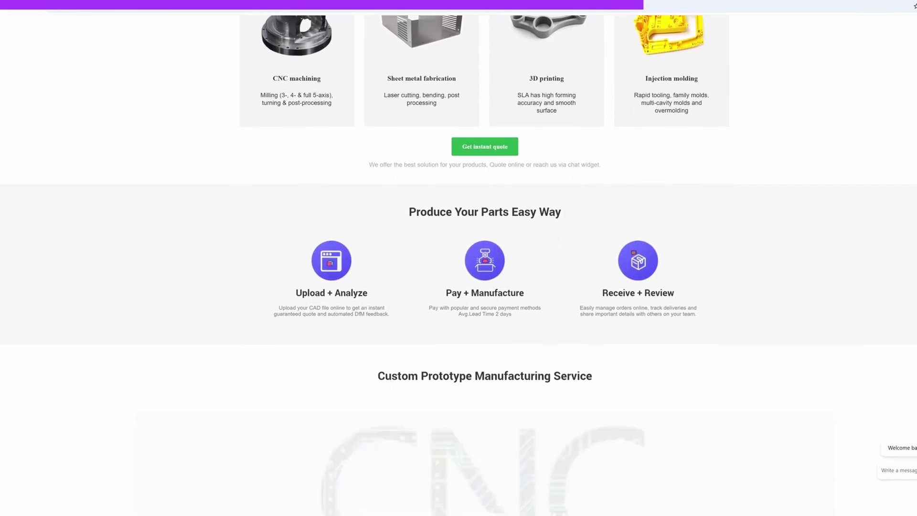
pyautogui.scroll(-8, 458, 258)
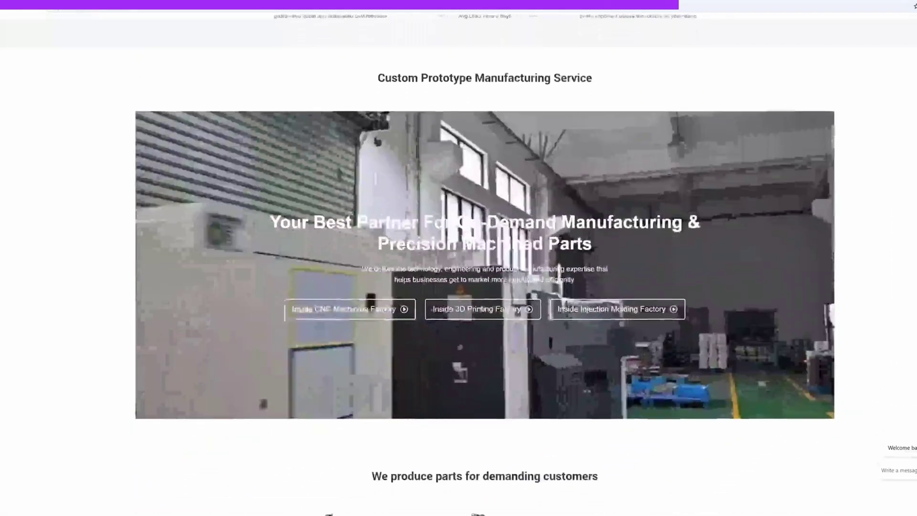
pyautogui.scroll(-2, 459, 258)
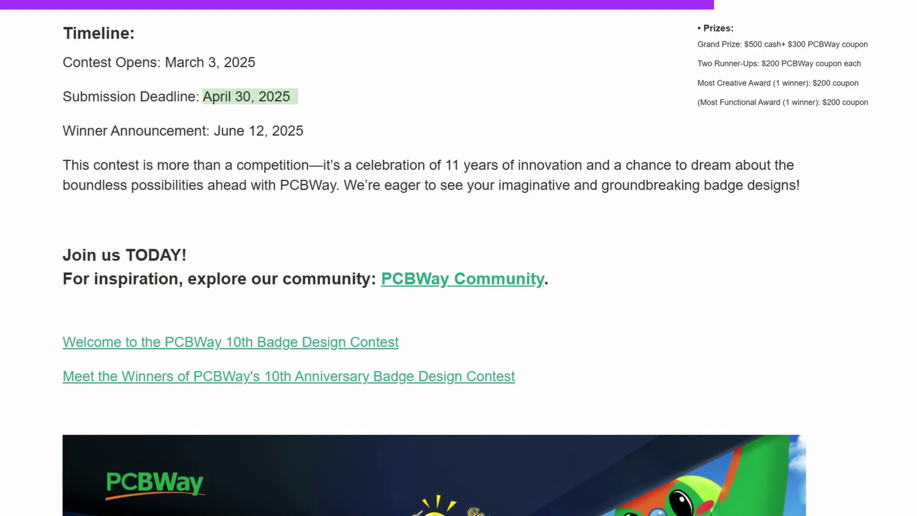
pyautogui.scroll(-1, 459, 258)
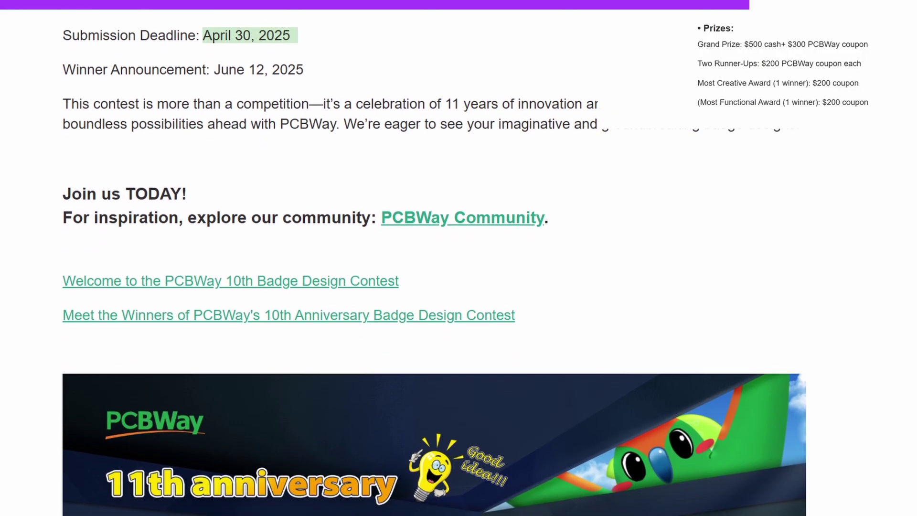